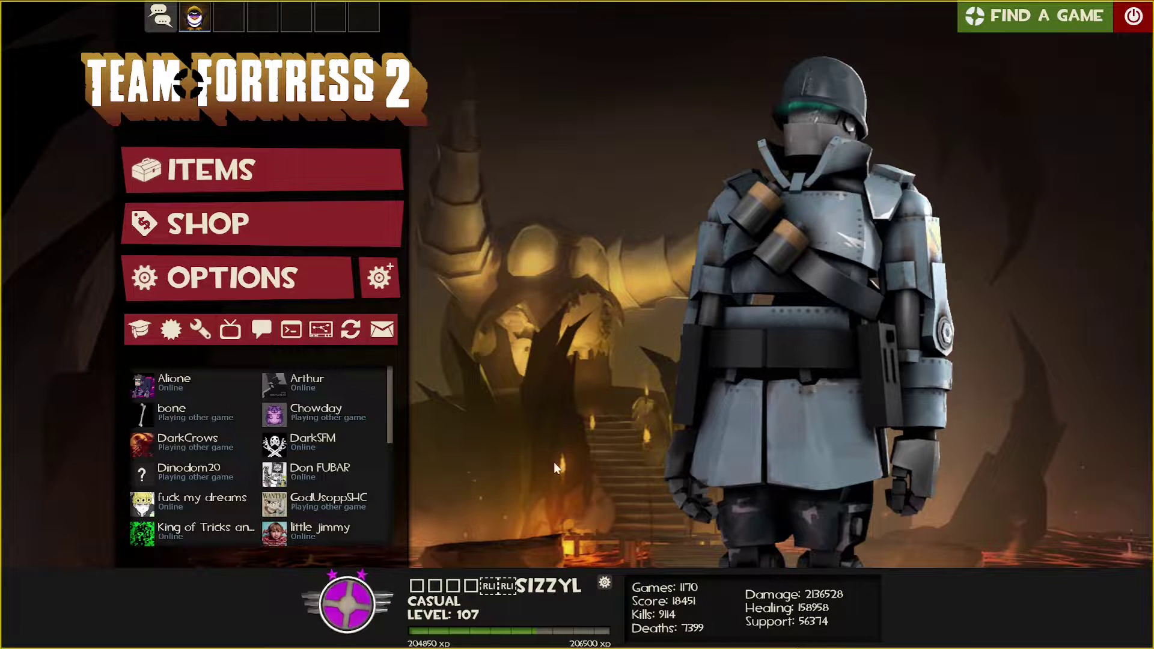
Quit Team Fortress 2 and browse its installed files from the game's properties in the Steam library
click(1133, 16)
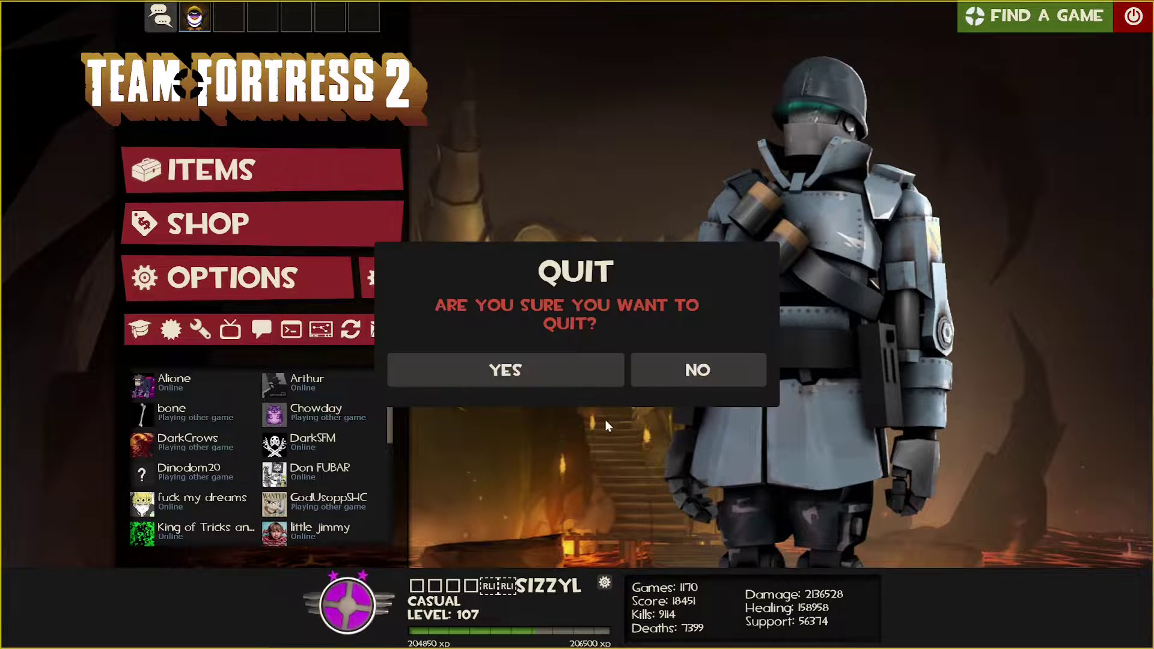
click(595, 376)
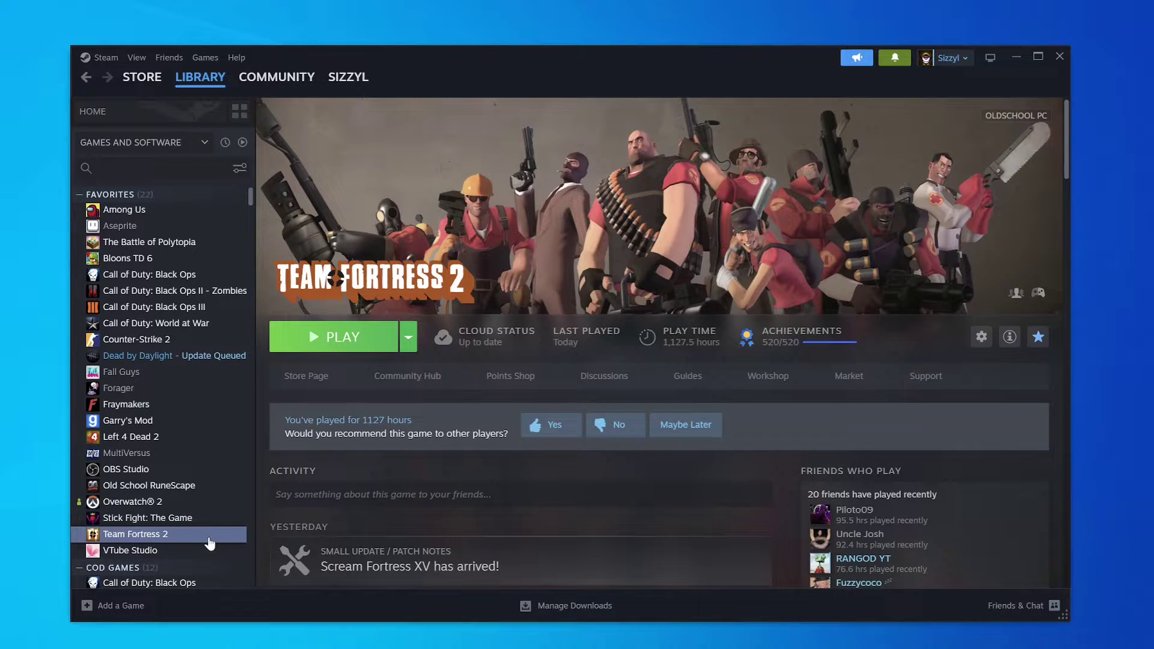
right_click(225, 529)
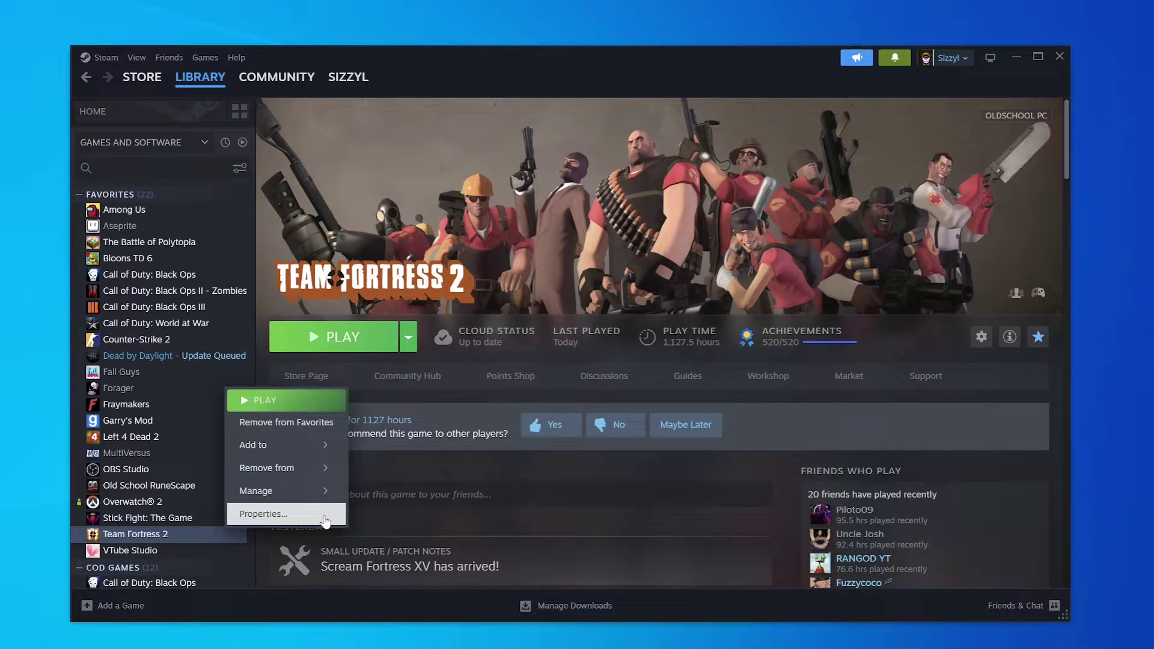
right_click(242, 537)
click(306, 522)
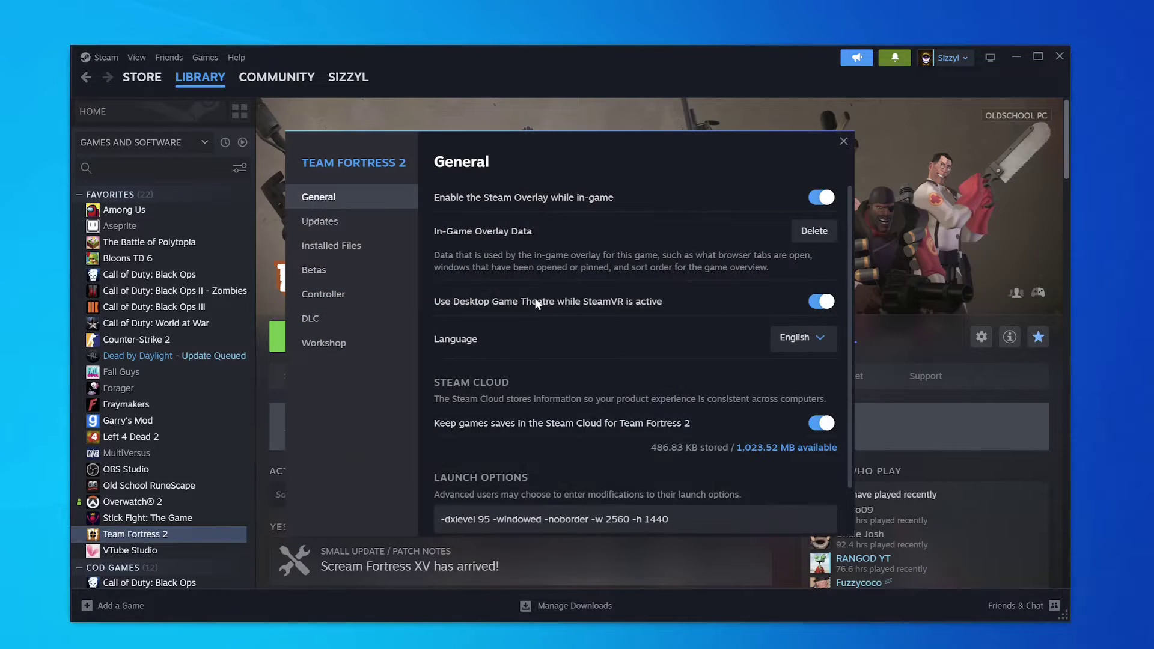
click(379, 249)
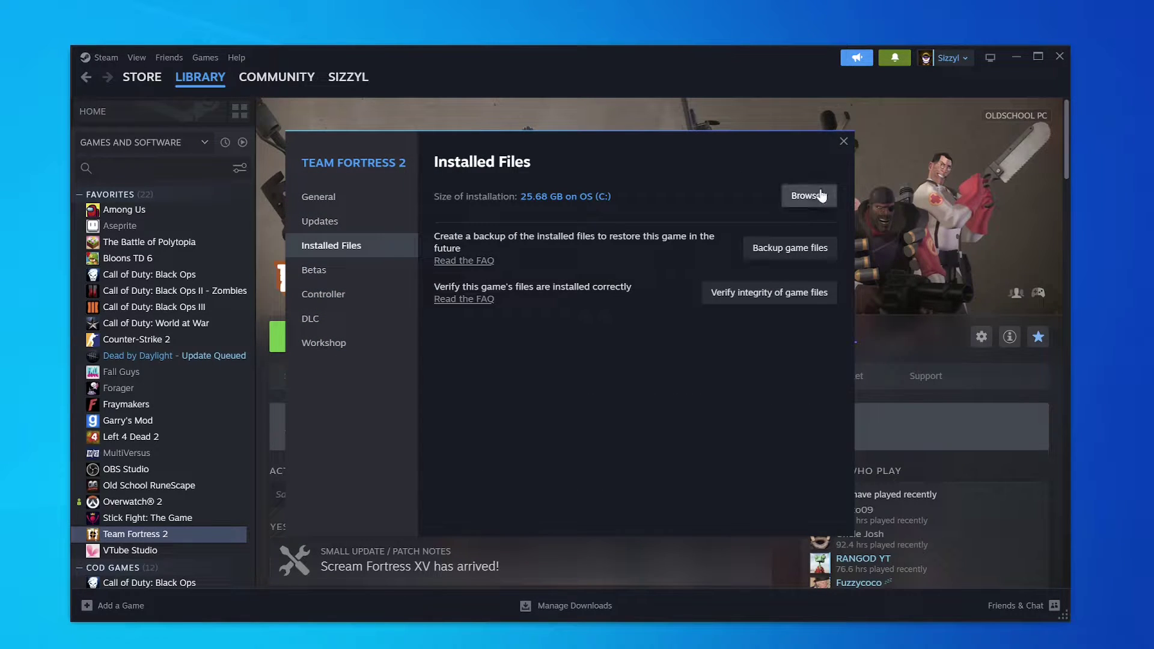
click(820, 195)
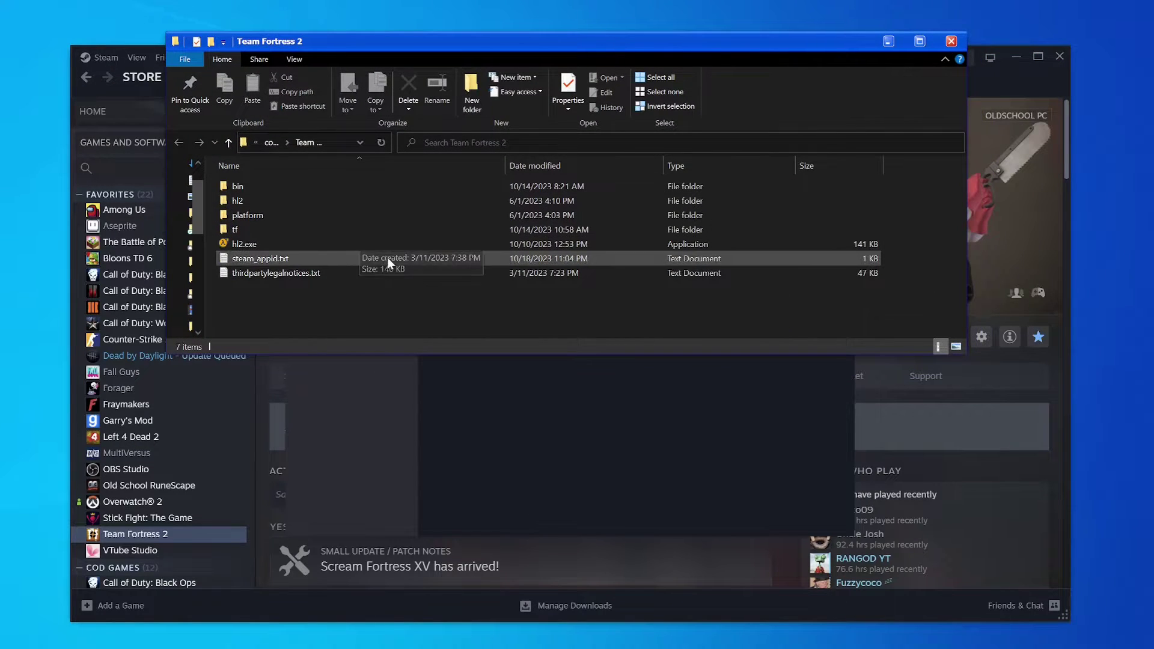
Go to the main_menu folder inside tf, custom, darhud-main, darhud_base
double_click(323, 233)
double_click(332, 234)
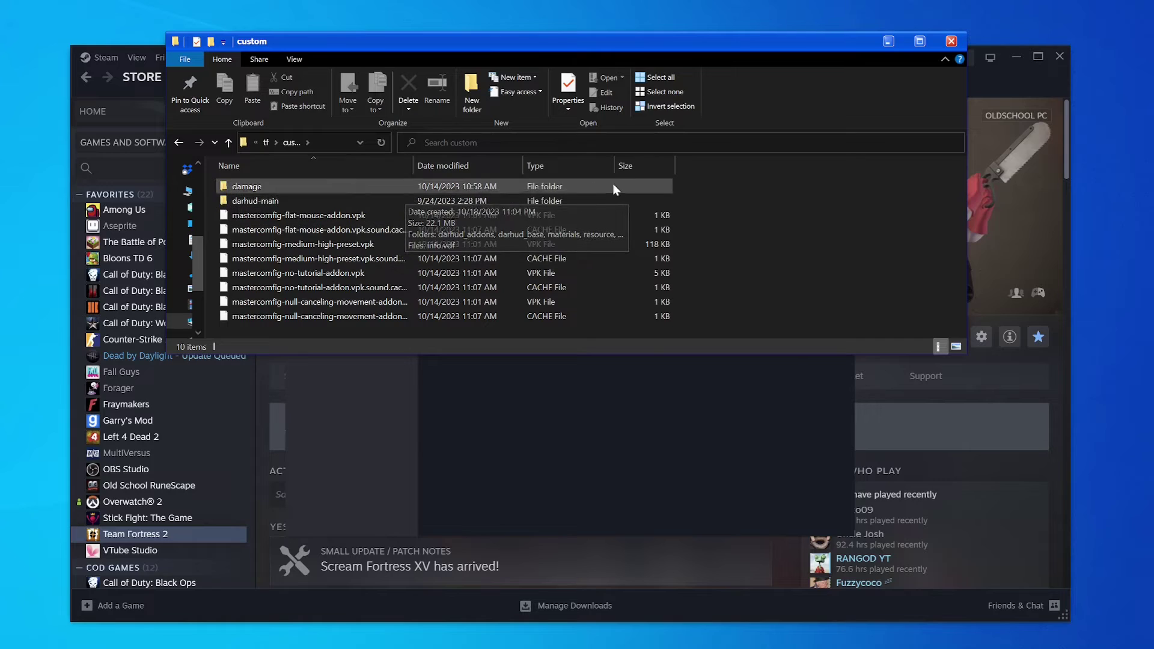
click(572, 198)
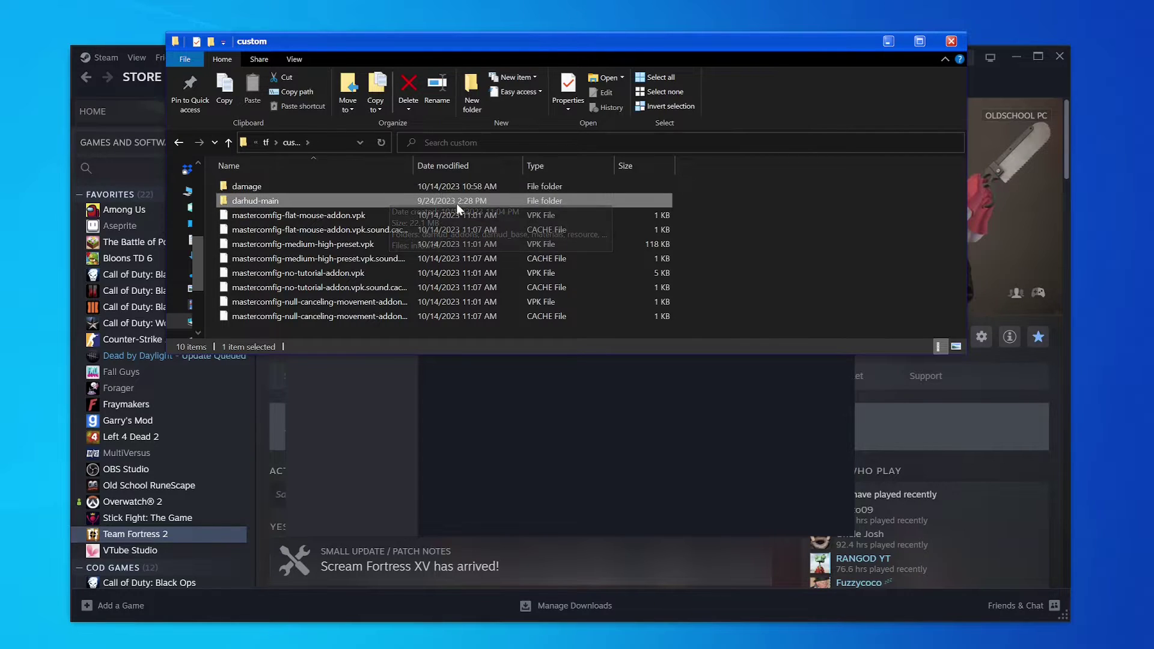
click(691, 198)
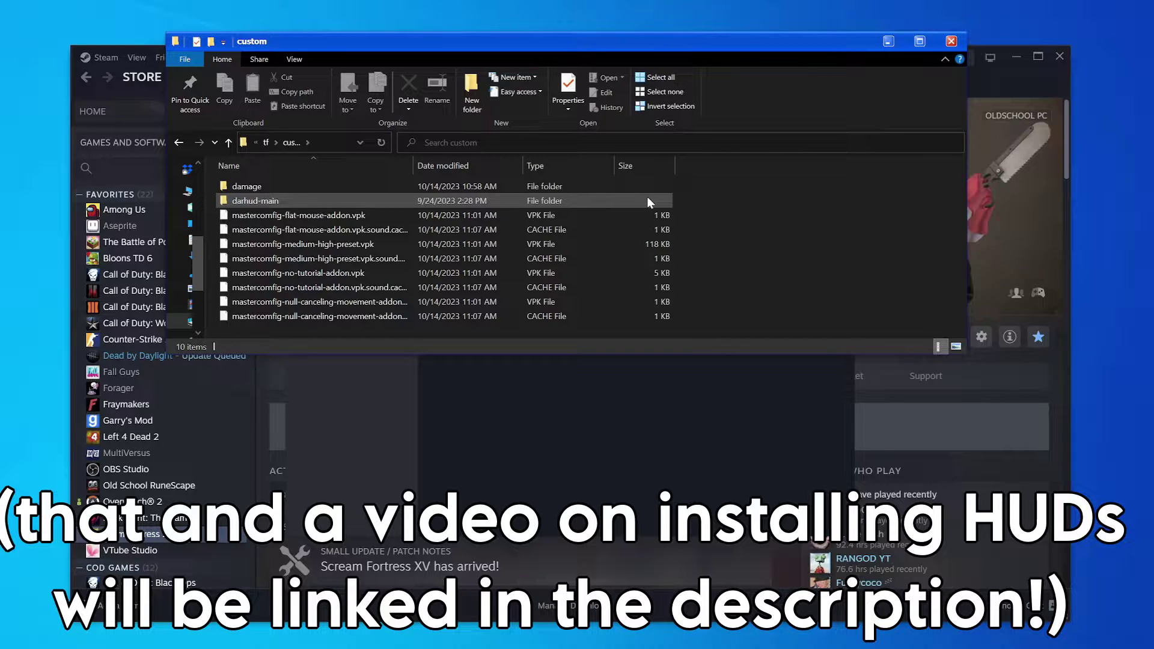
double_click(647, 198)
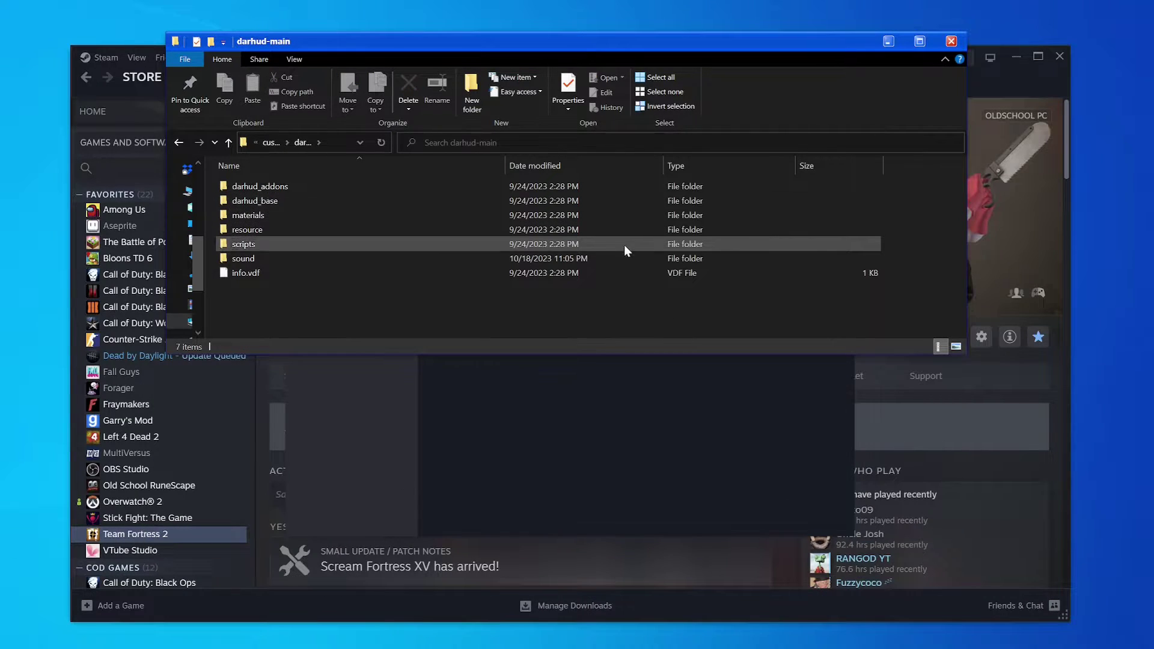
click(374, 201)
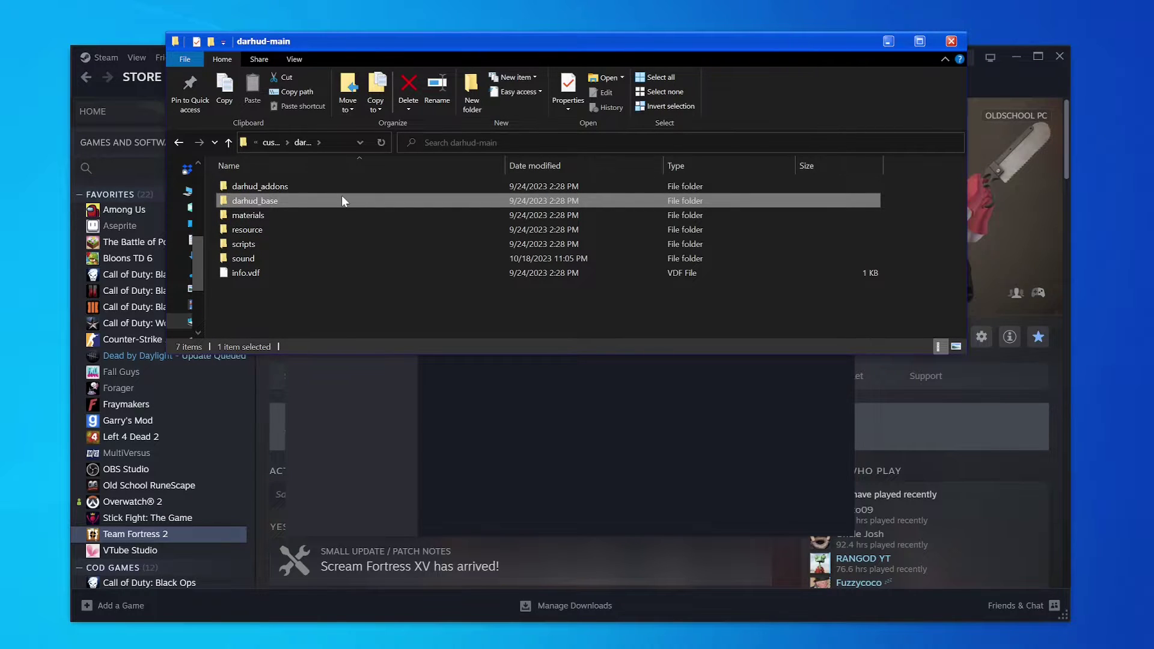
double_click(342, 199)
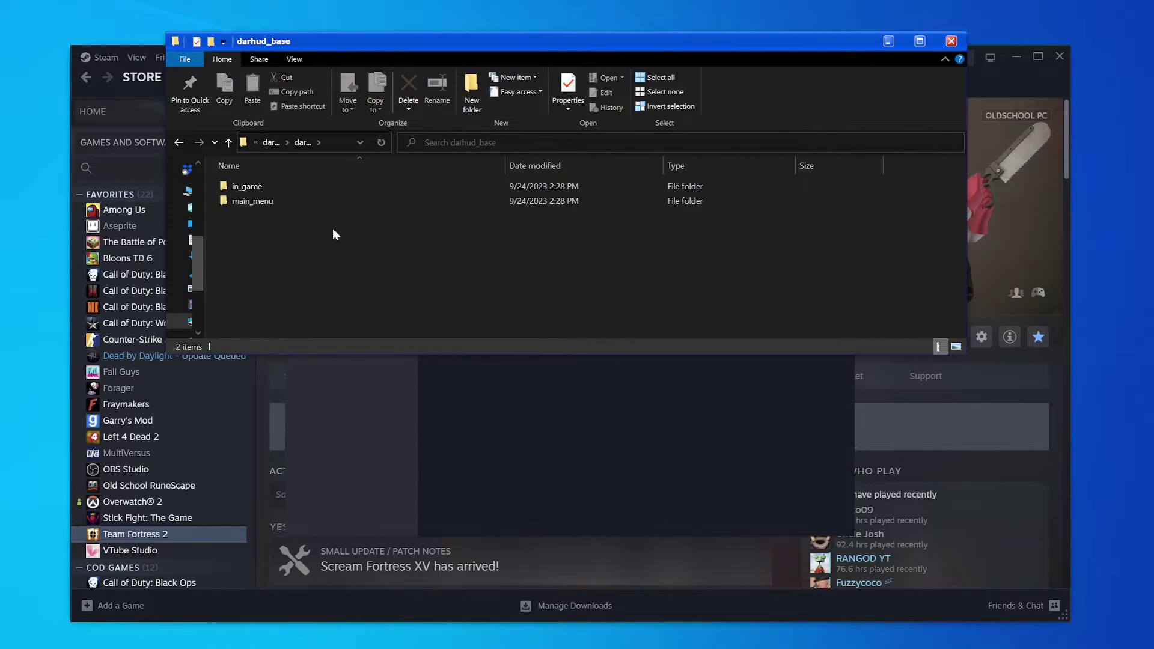
double_click(297, 200)
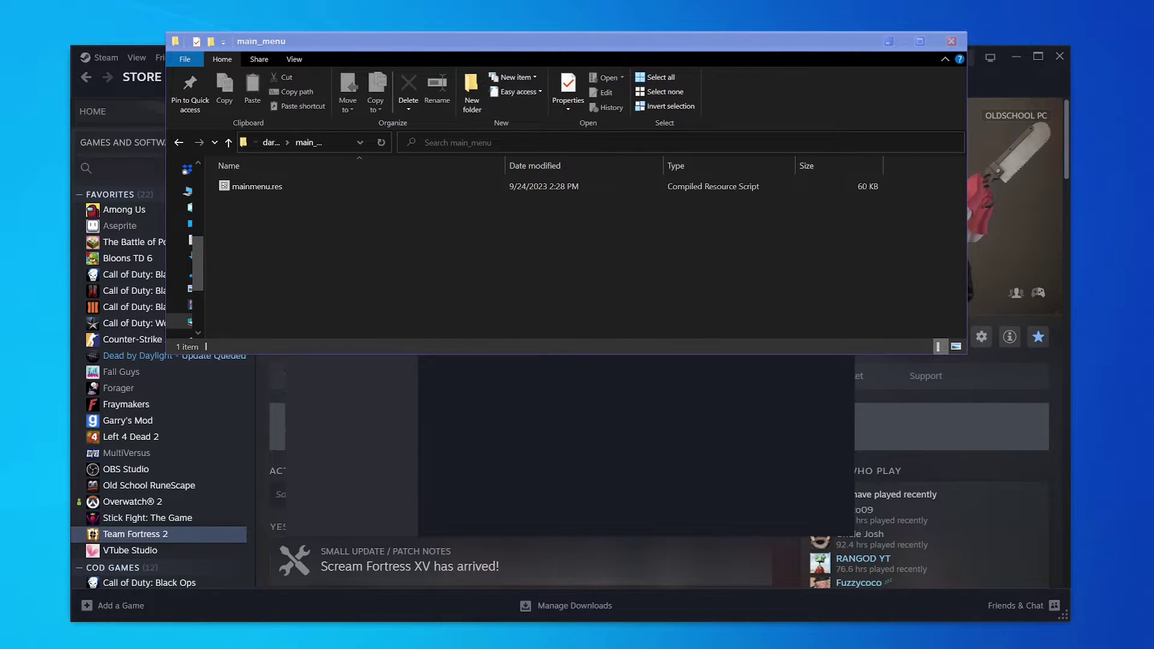
Open the mainmenu.res file with Notepad
click(456, 221)
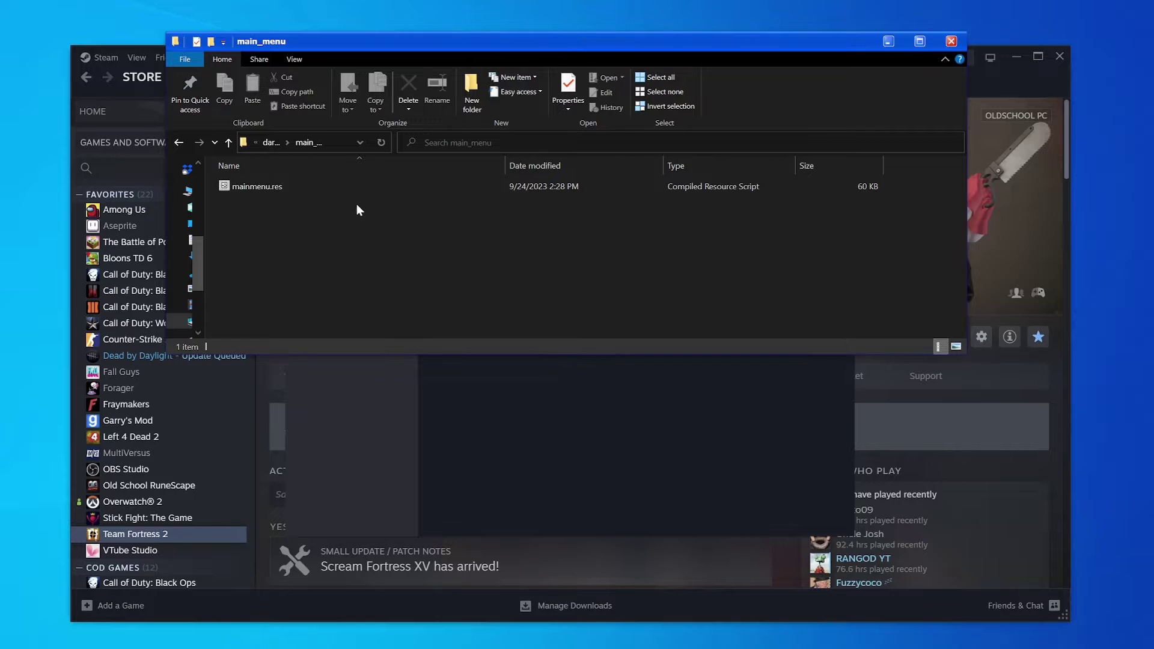
right_click(269, 189)
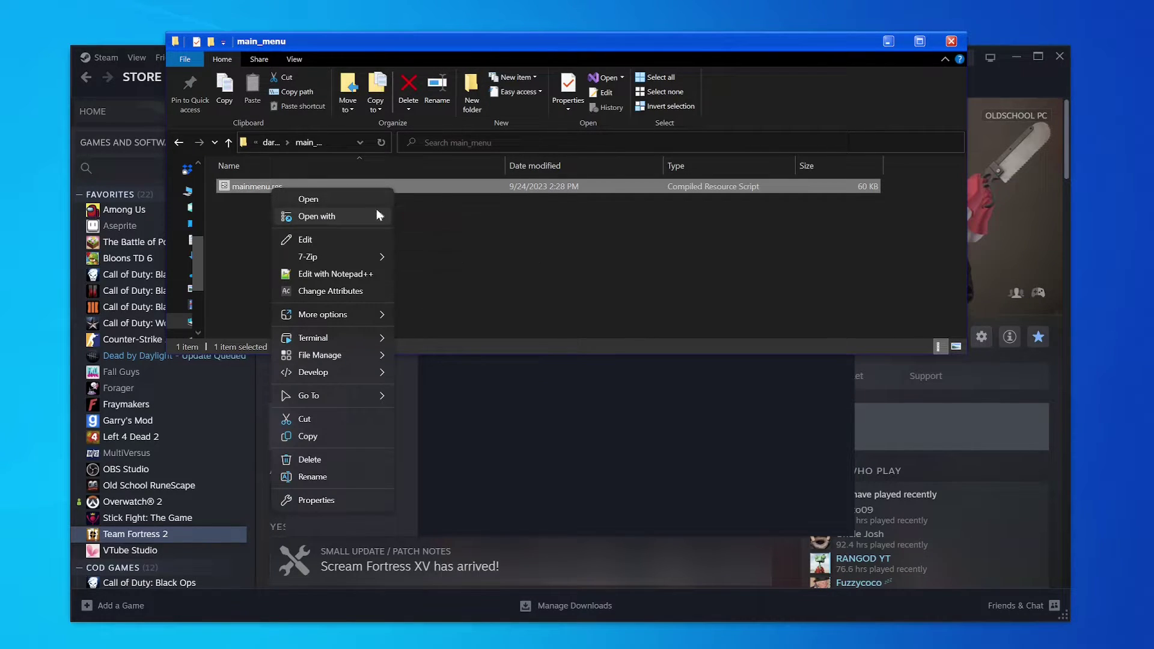
mouse_move(354, 218)
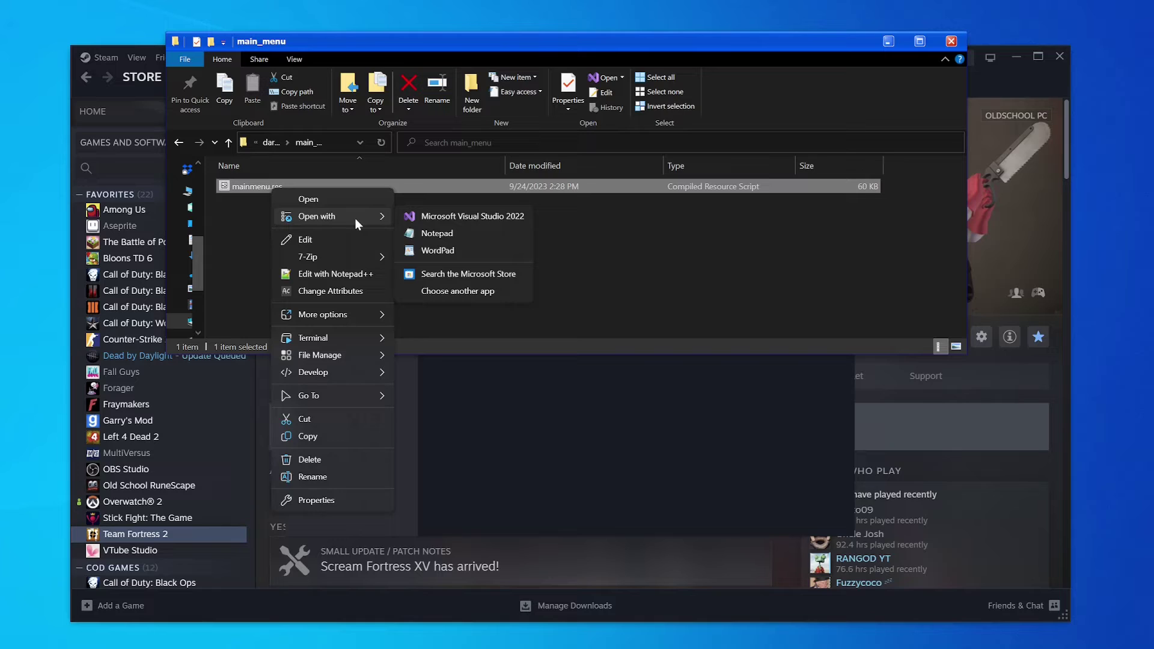
click(430, 233)
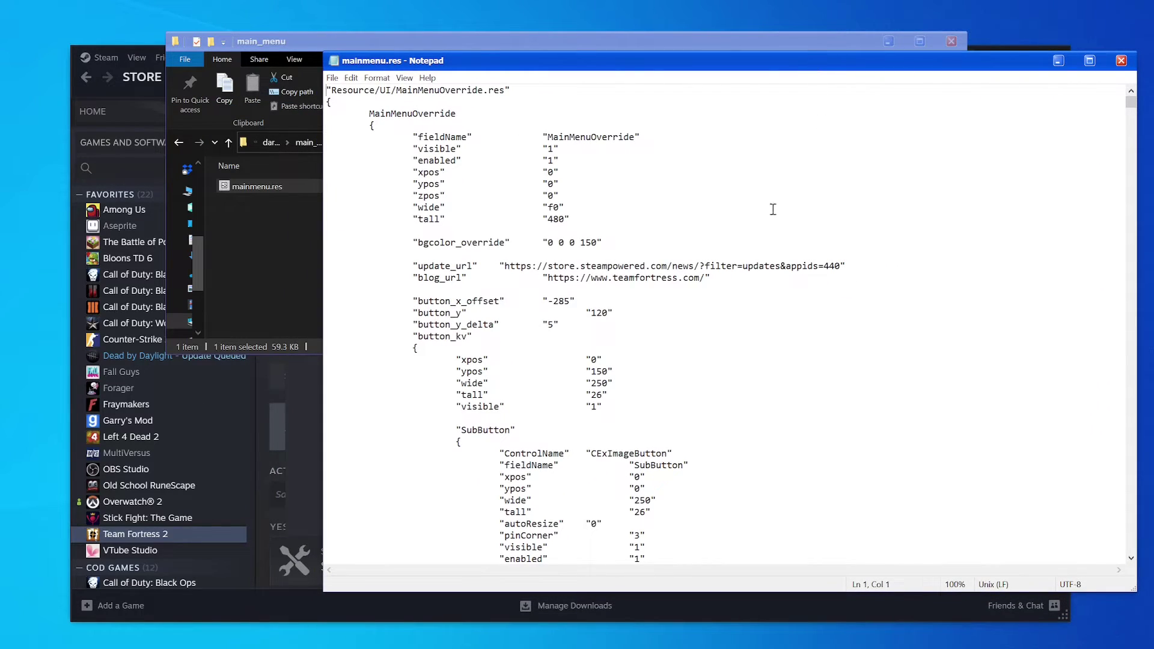
Try to find SteamFriend in mainmenu.res with the upward search direction
scroll(707, 238, down, 14)
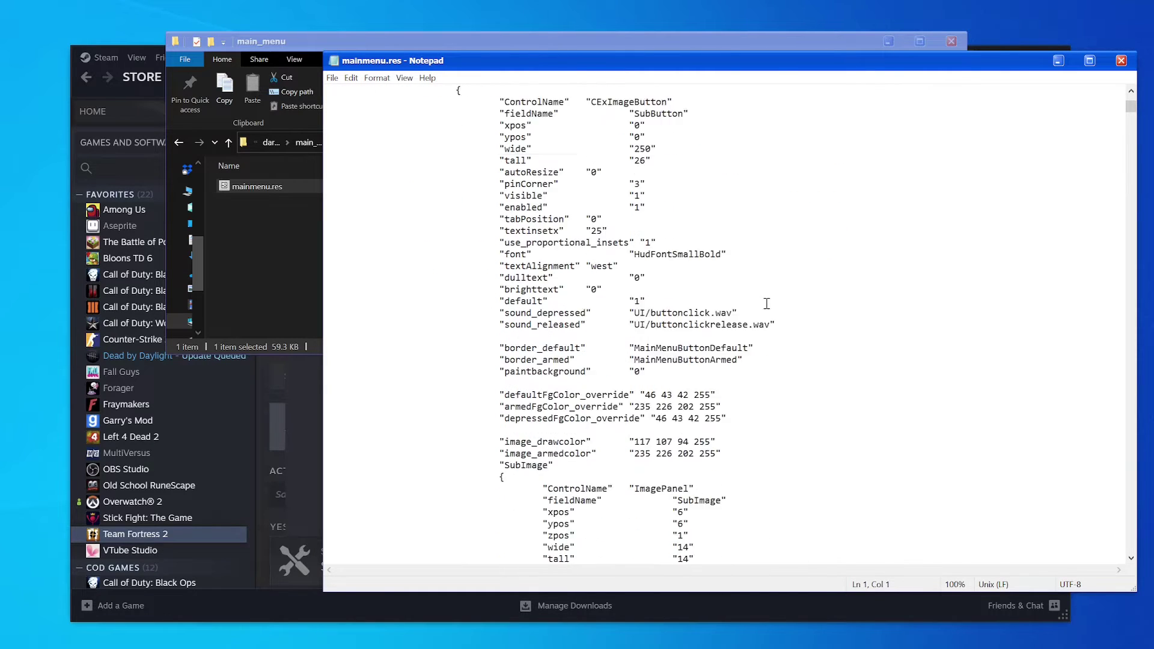
scroll(772, 301, down, 3)
click(751, 254)
key(ctrl+f)
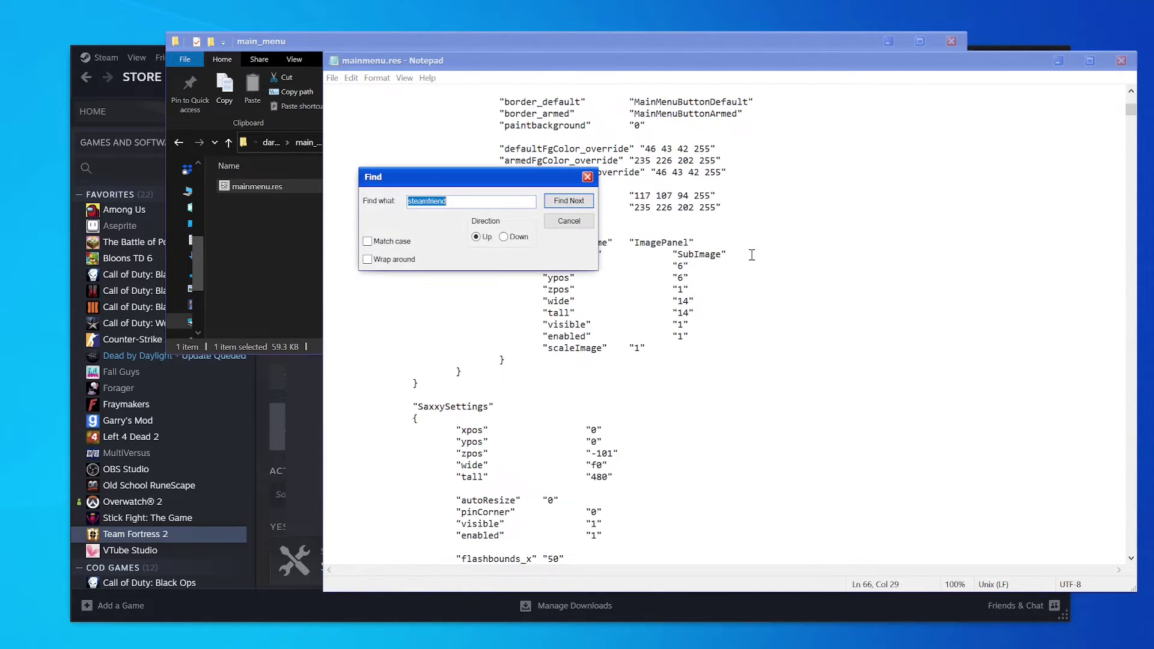
text(S)
key(ctrl+a)
text(SteamFr)
key(Return)
key(Return)
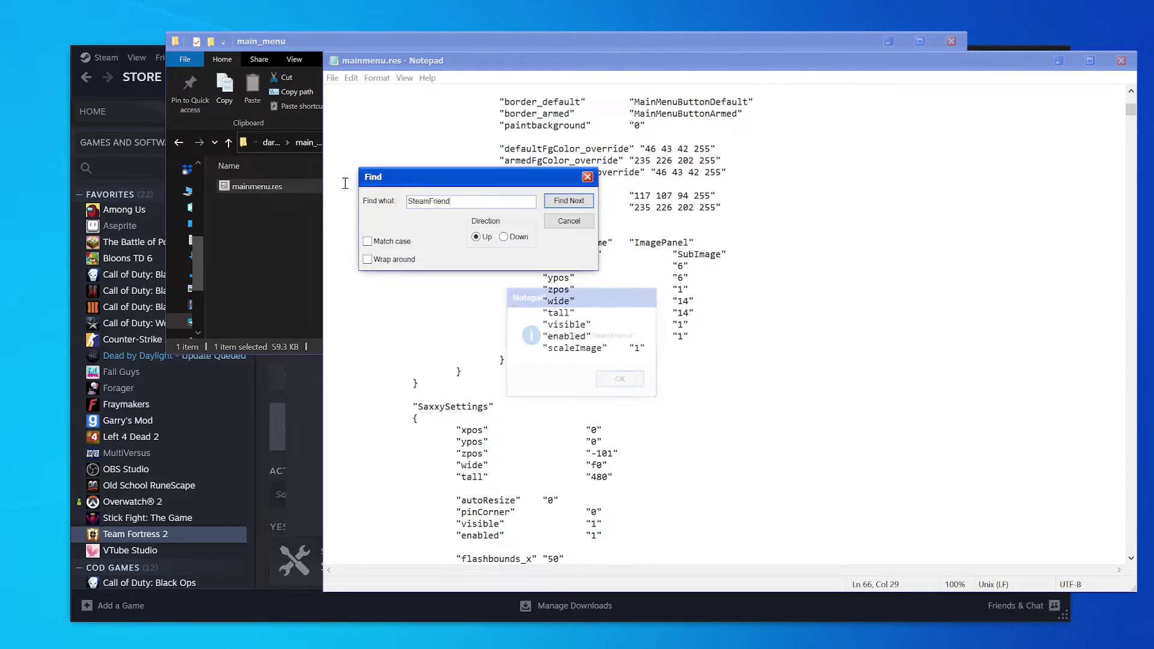
Search mainmenu.res downward for SteamFriendsList, close the search and bring that block into view
key(ctrl+a)
text(S)
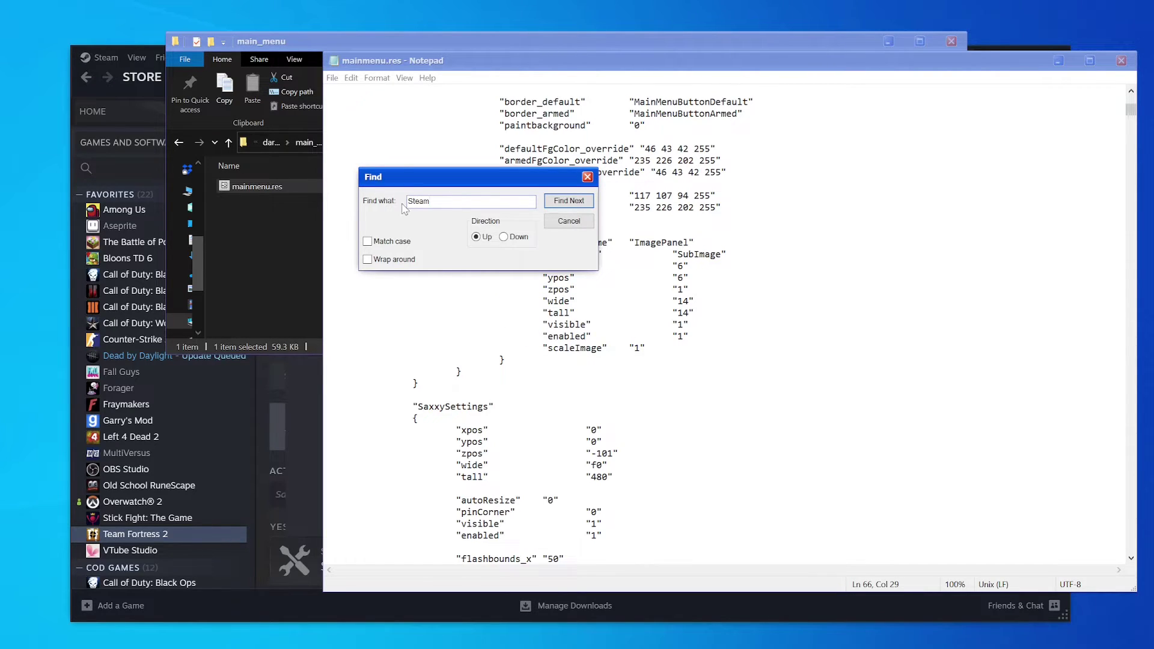
text(team)
click(504, 236)
click(562, 201)
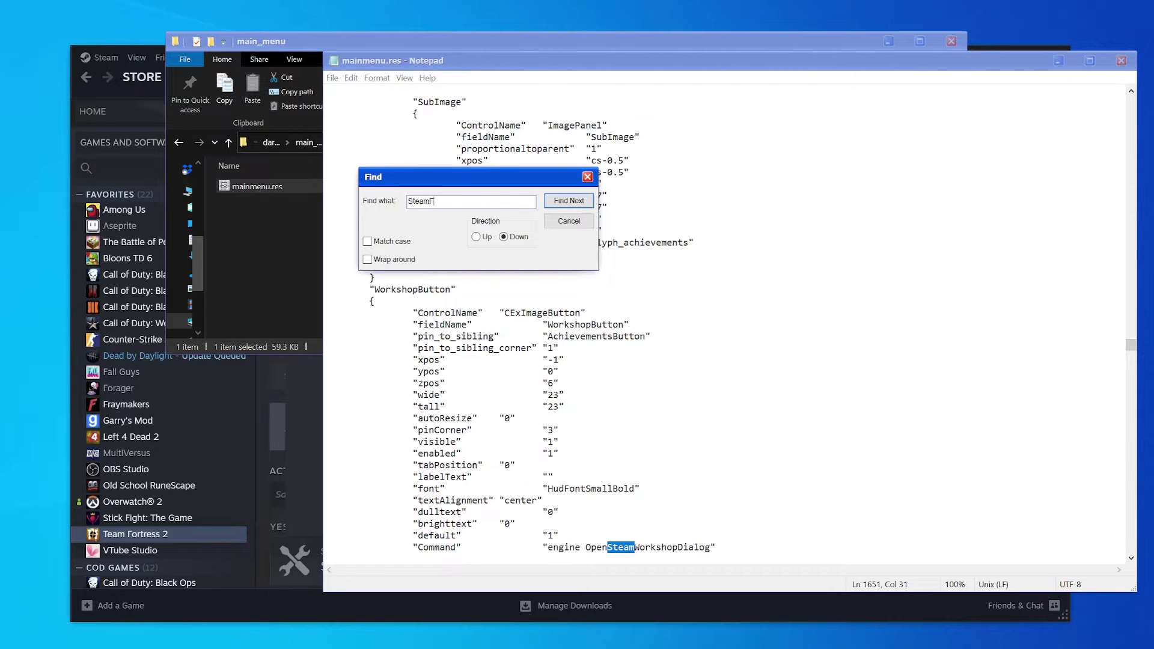
text(FriendsList)
key(Return)
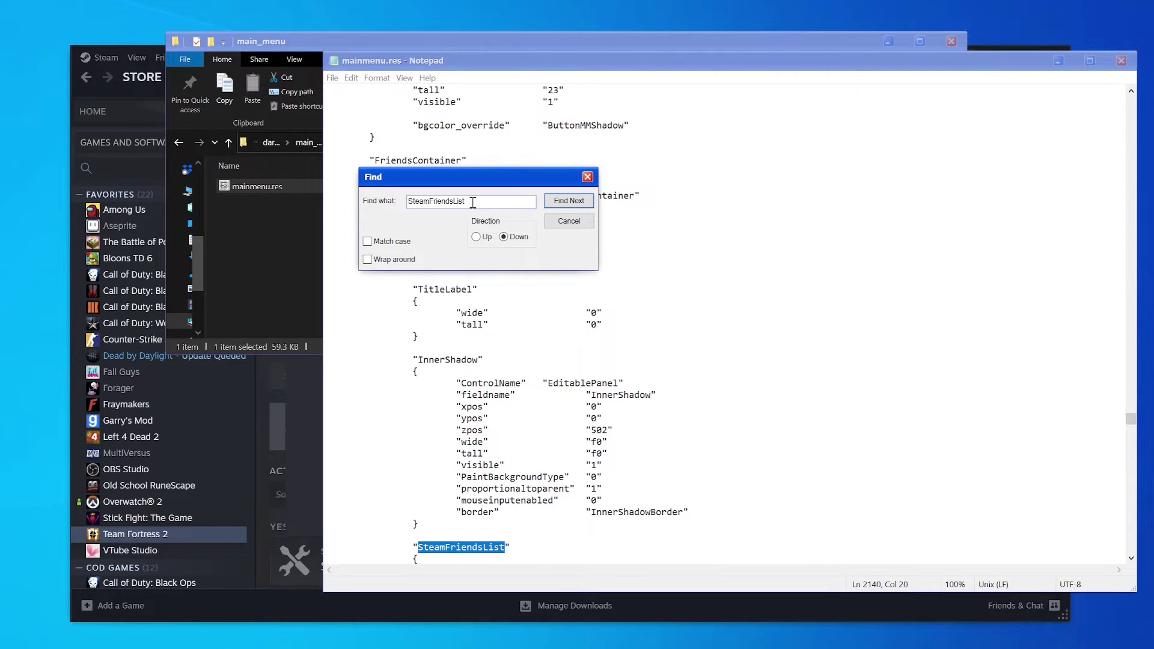
scroll(668, 331, down, 9)
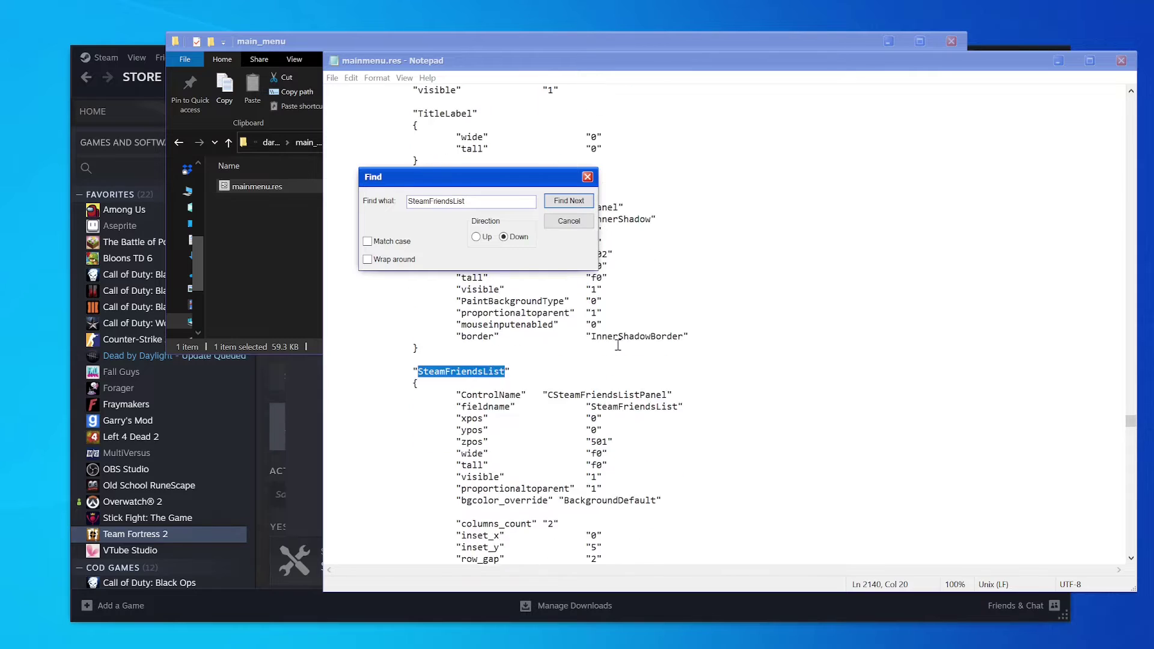
scroll(605, 325, down, 1)
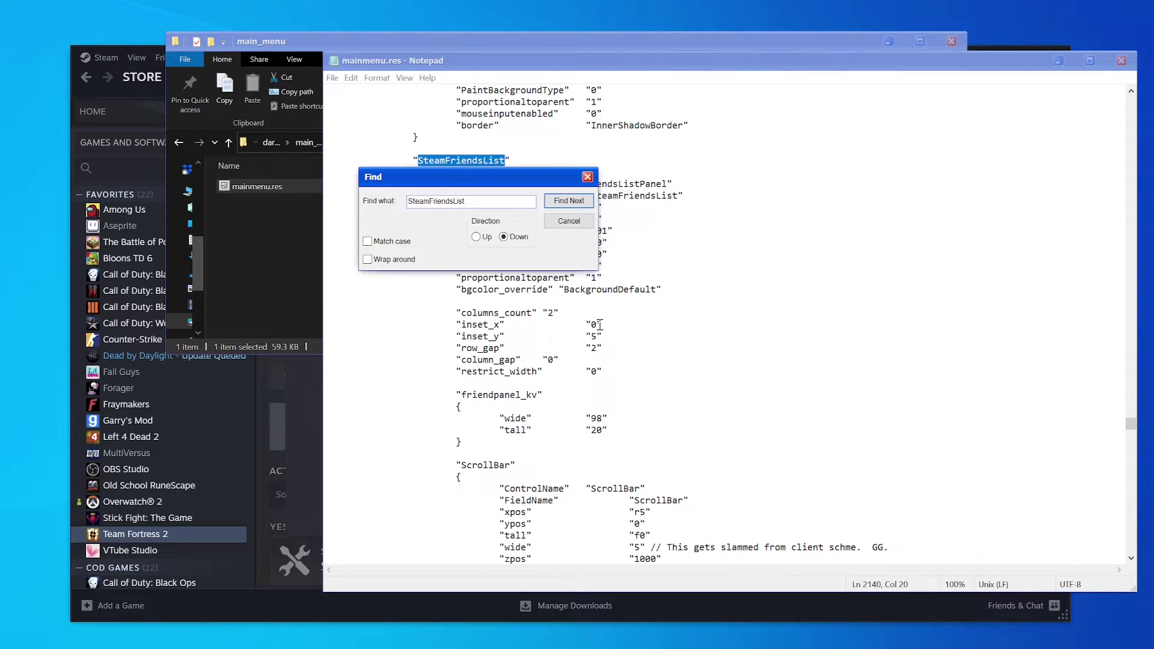
click(587, 176)
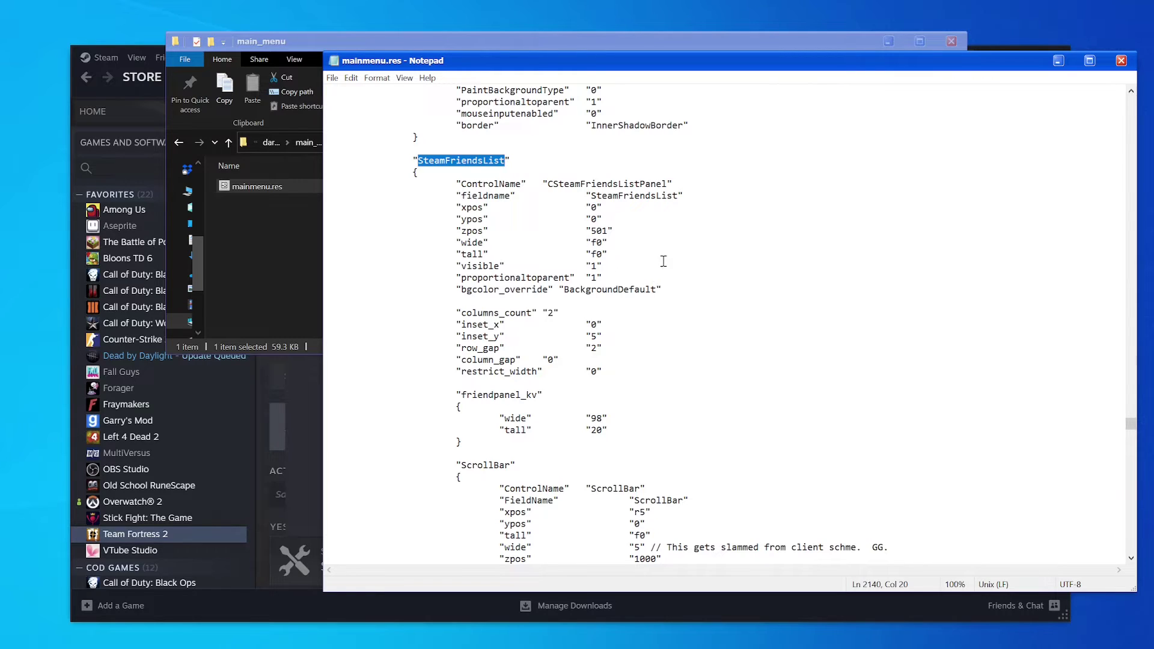
In the SteamFriendsList block, add an "enable" "0" line above "visible", set "visible" to "0" and save the file
drag(456, 265, 512, 265)
scroll(601, 339, down, 9)
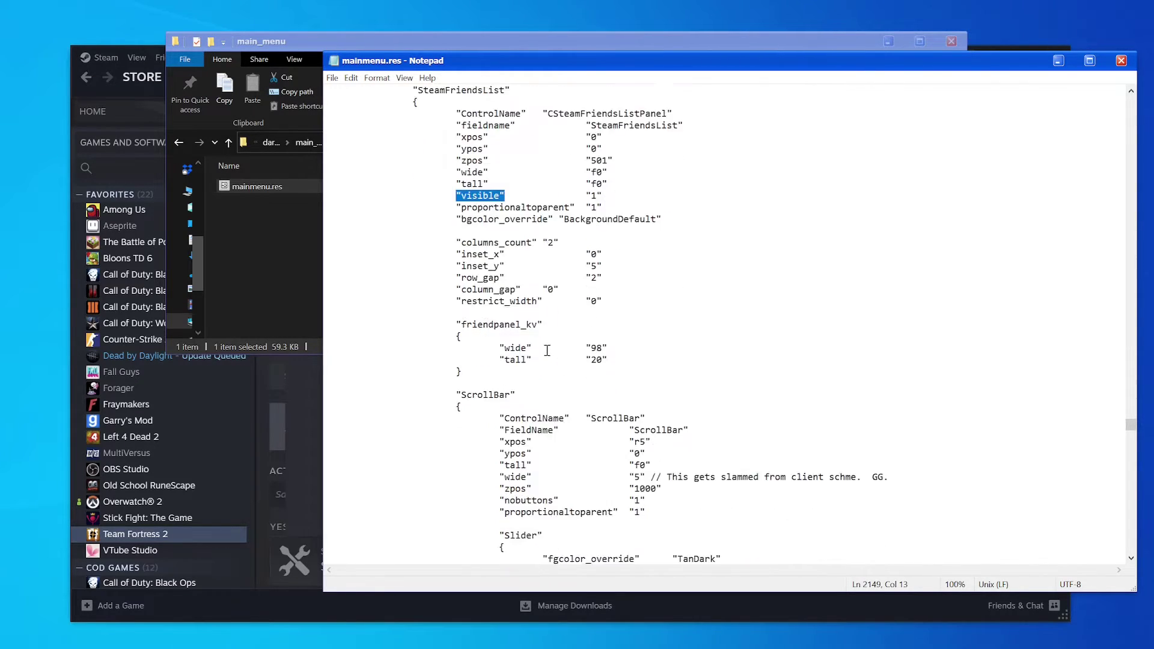
scroll(552, 260, up, 10)
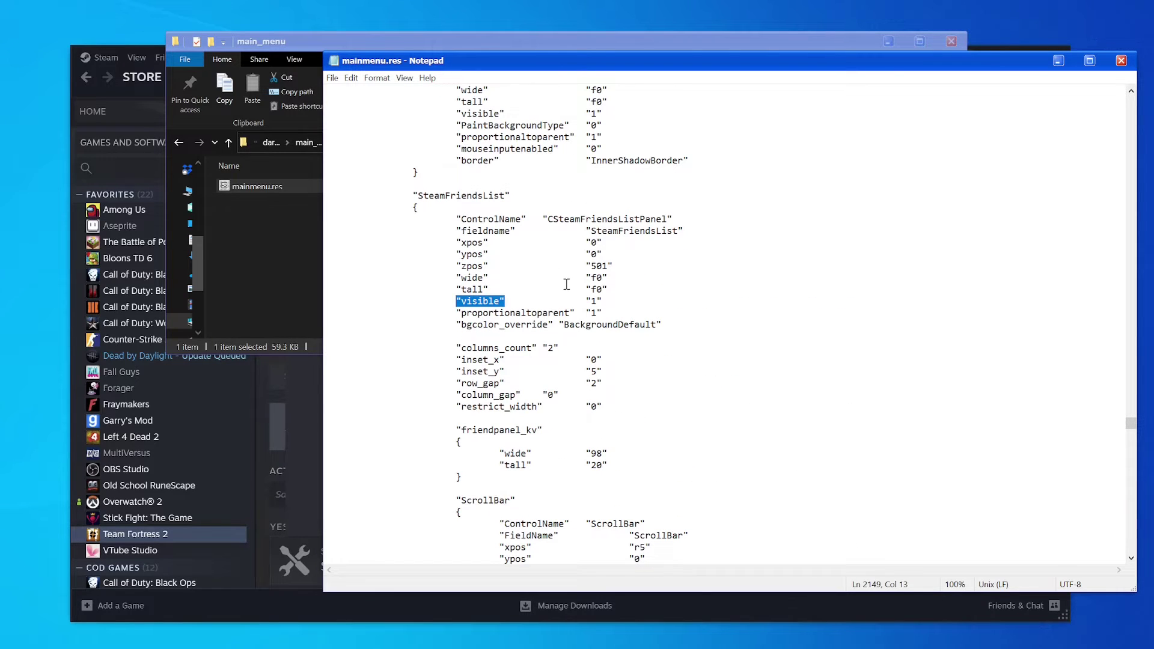
click(627, 292)
key(Return)
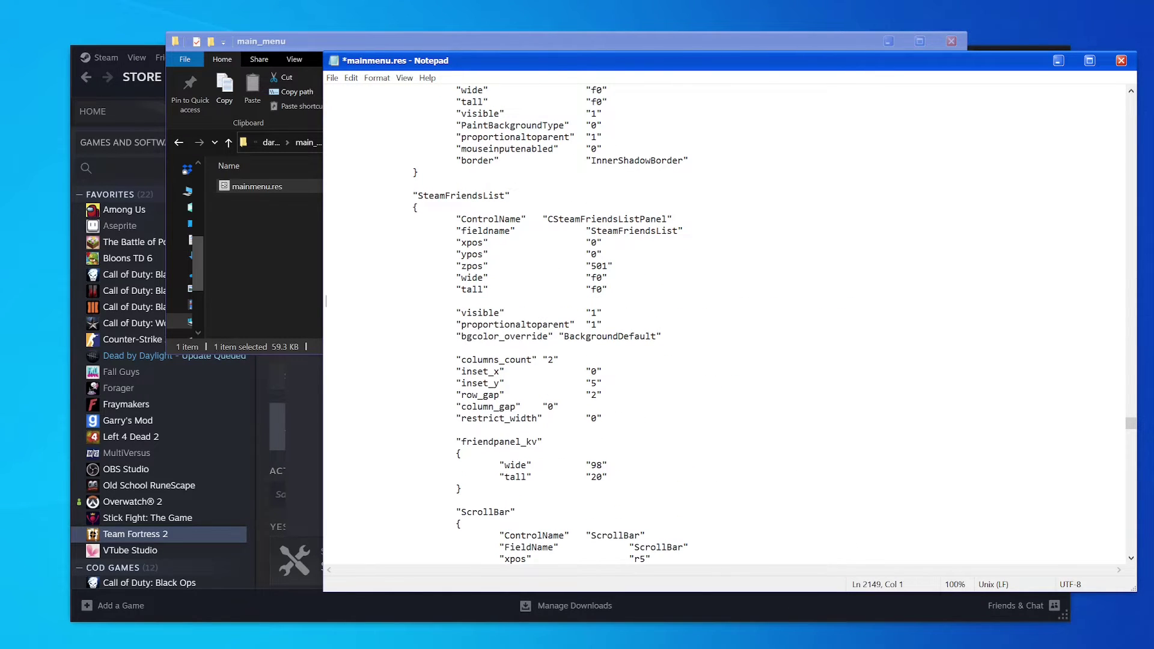
text("enable)
key(Down)
key(BackSpace)
text(0)
key(ctrl+s)
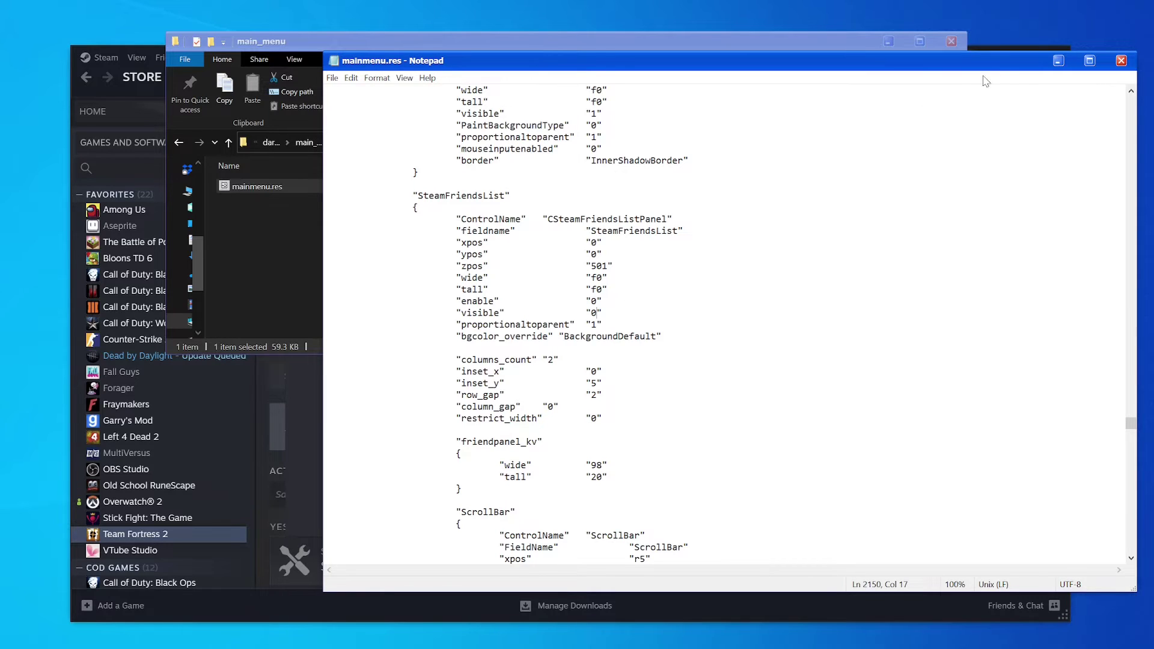
Close Notepad, the main_menu folder and the game properties, and launch Team Fortress 2 from the Steam library
click(1121, 60)
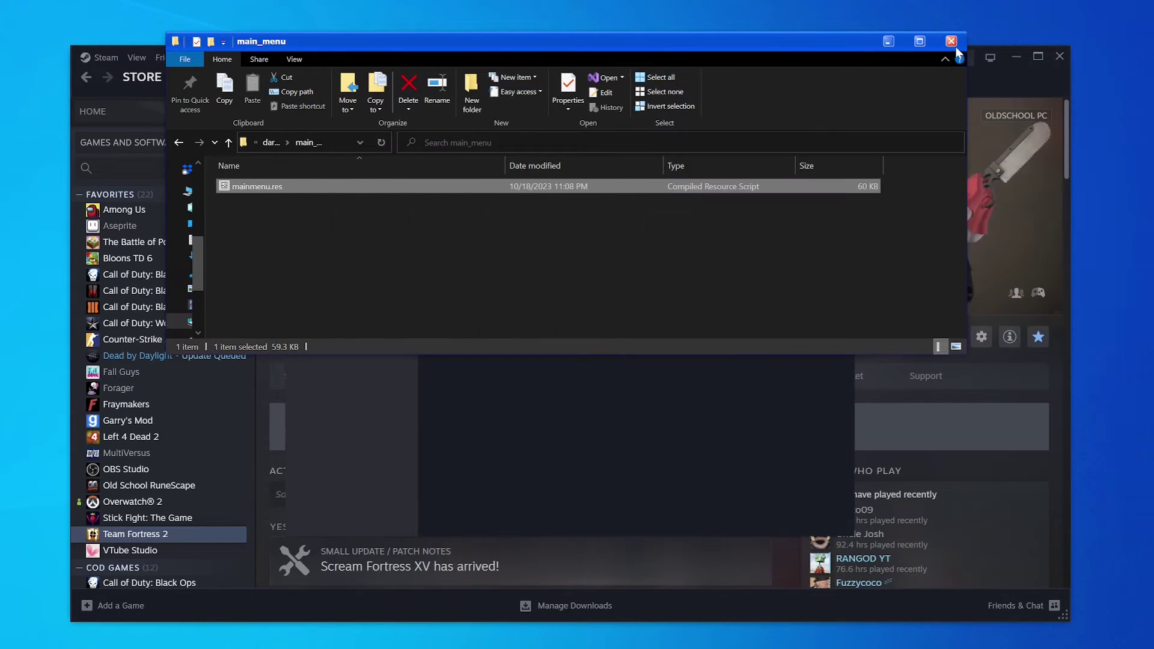
click(952, 42)
click(844, 142)
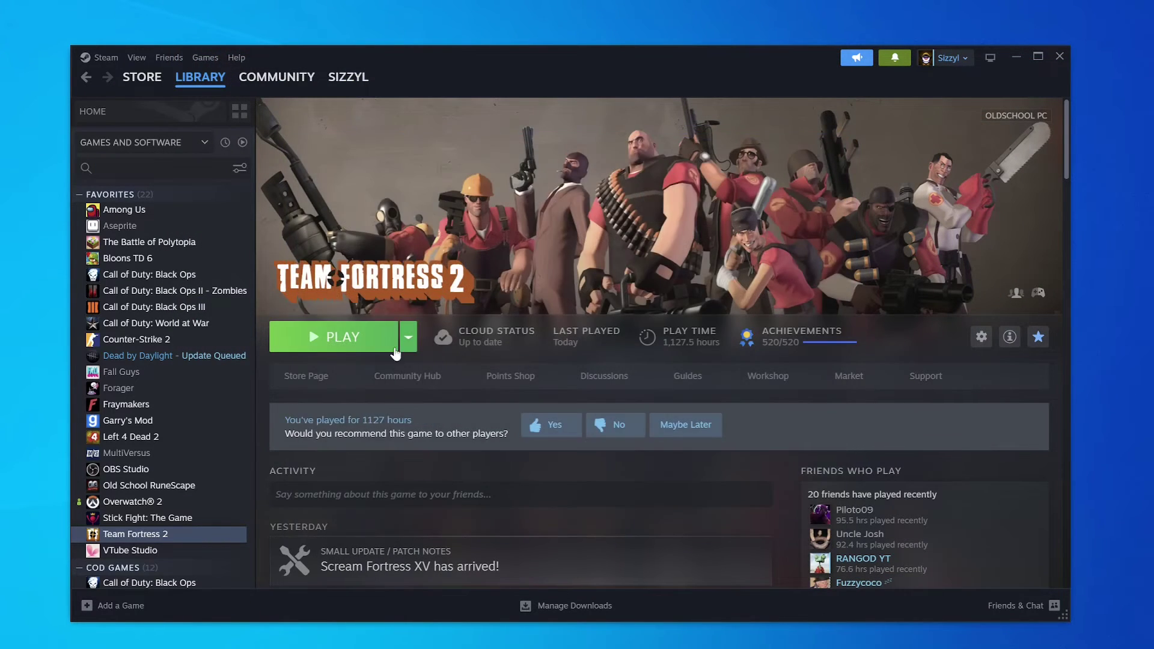
click(348, 343)
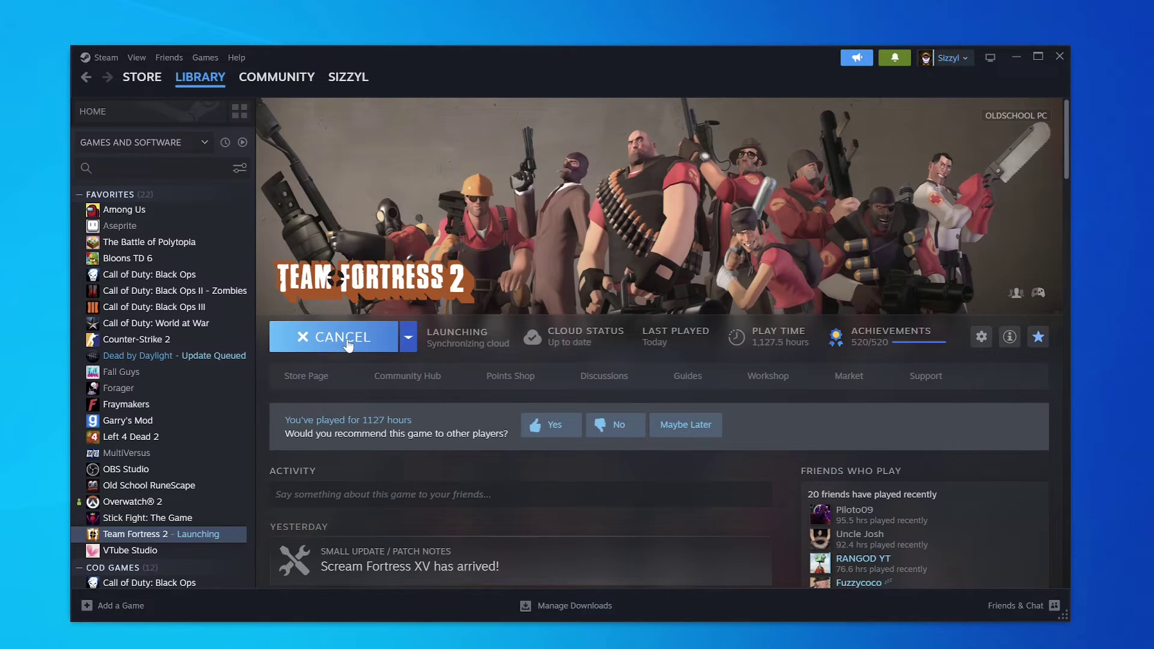